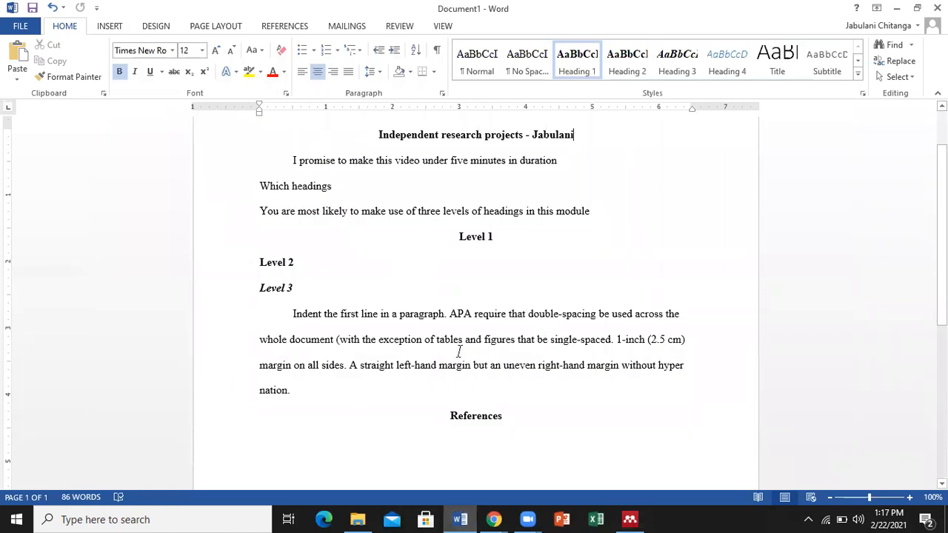
Switch to Mendeley Desktop to look over the Systematic reviews folder, and return to the Word document.
left_click(629, 518)
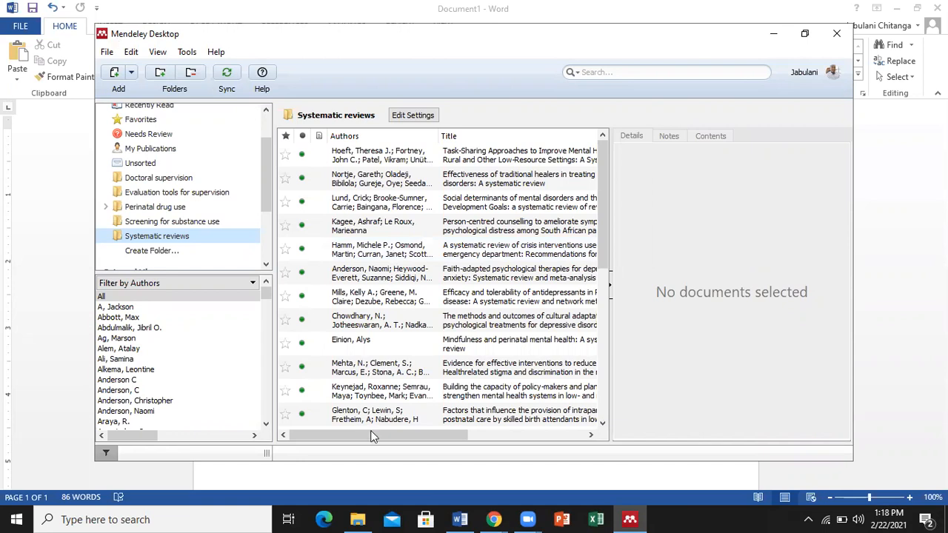
left_click(459, 519)
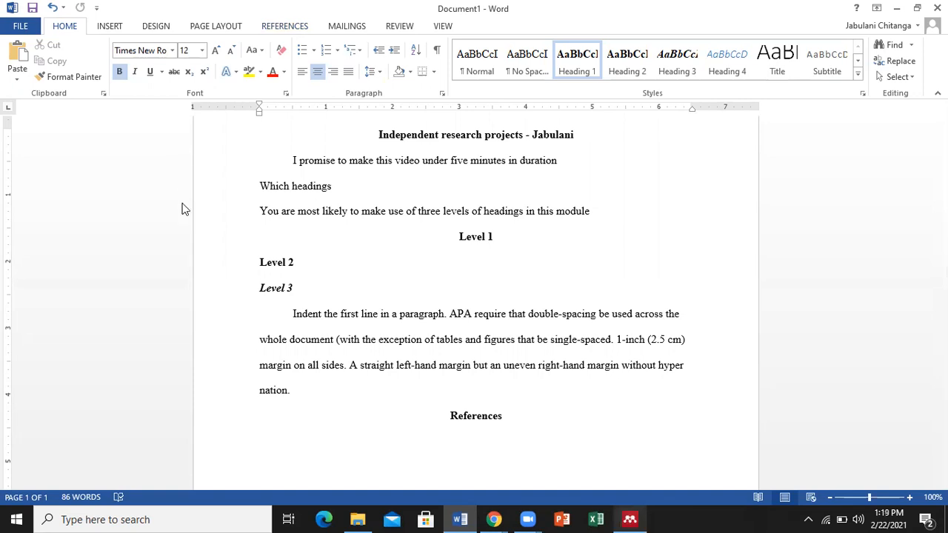
key("alt+Tab")
scroll(184, 210, "up", 1)
scroll(155, 209, "down", 1)
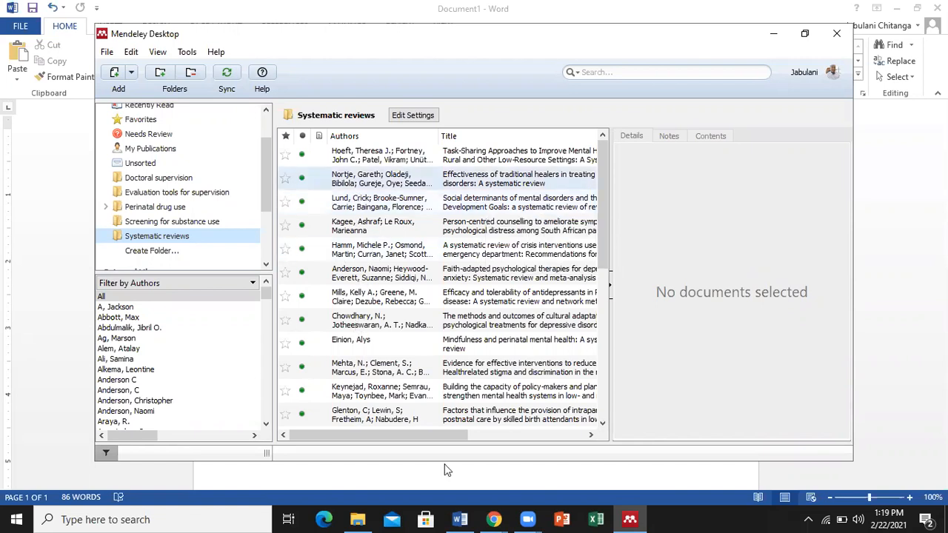
left_click(458, 519)
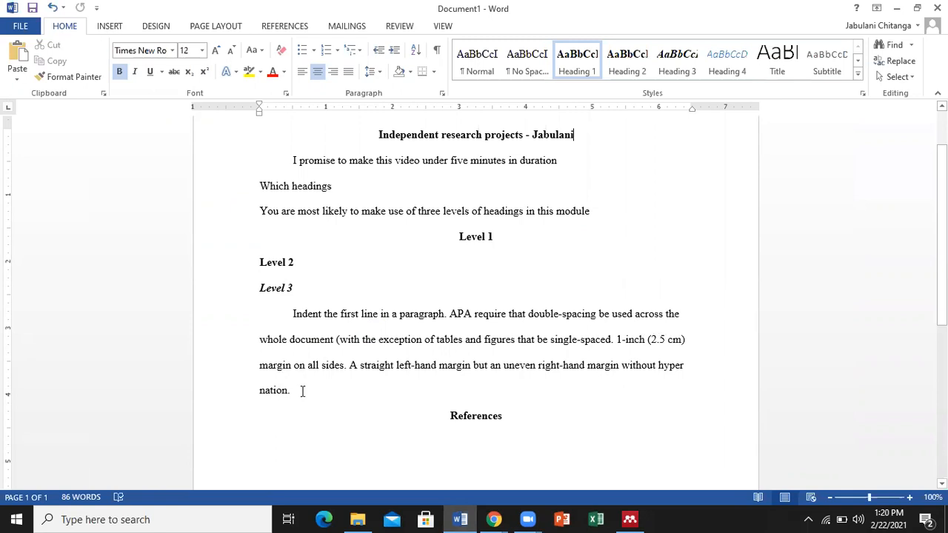
Remove the full stop after "nation" and start a Mendeley citation there with the 2015 BMC Medicine article on strengthening mental health systems.
left_click(317, 435)
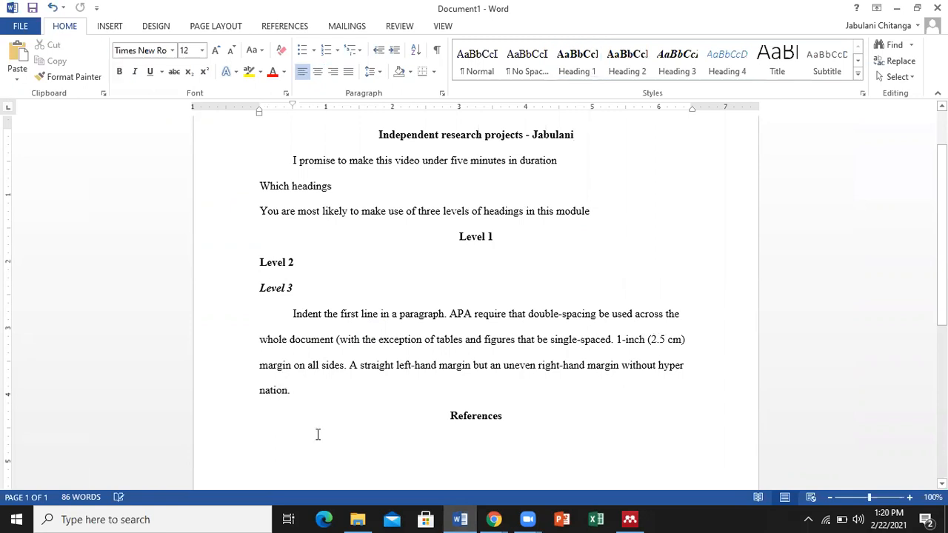
key("BackSpace")
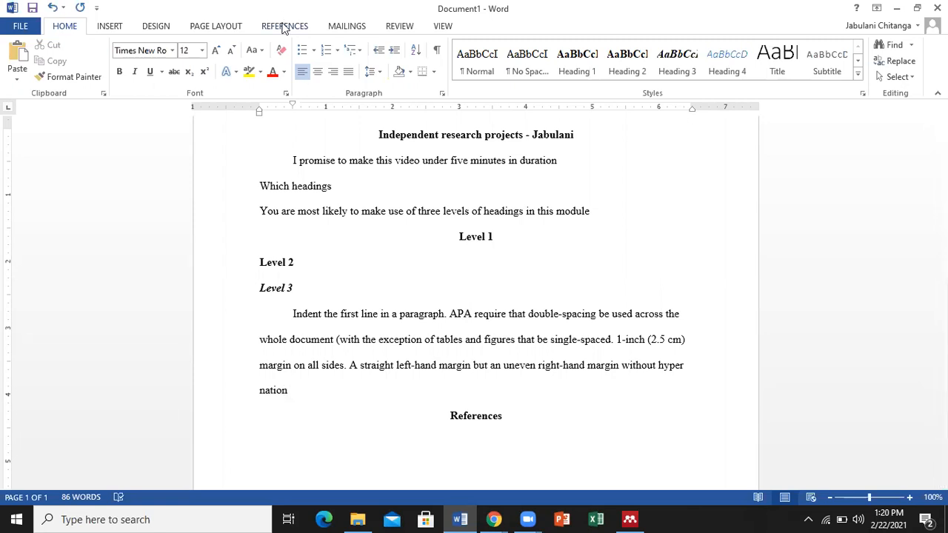
left_click(283, 27)
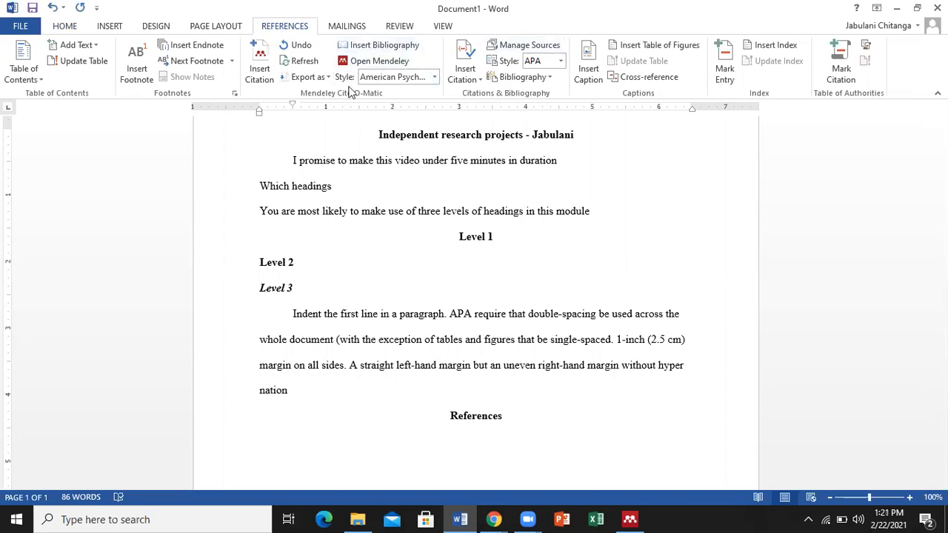
left_click(257, 74)
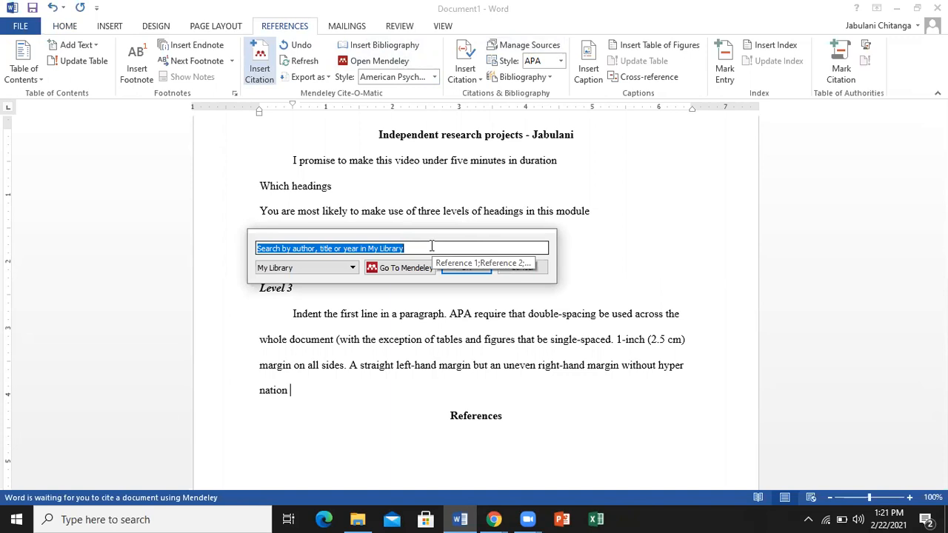
type("lund")
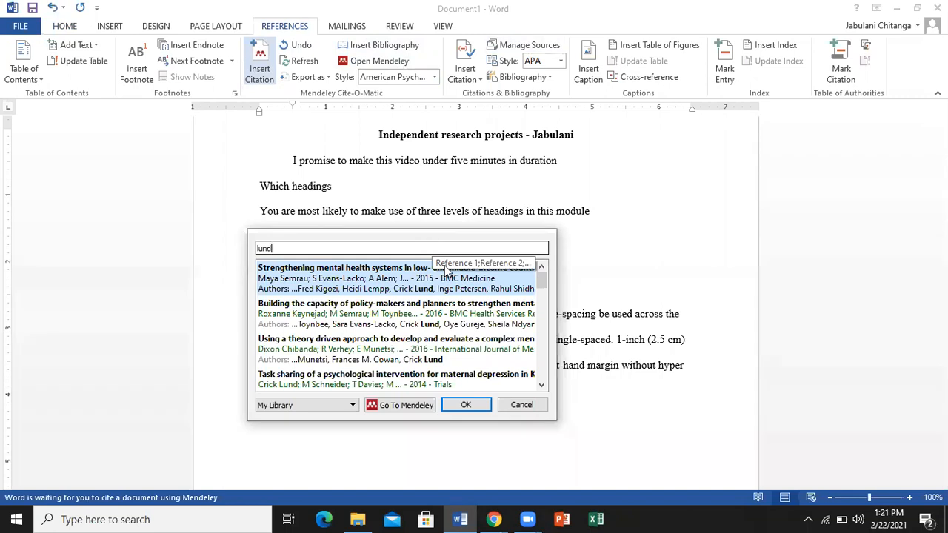
left_click(383, 282)
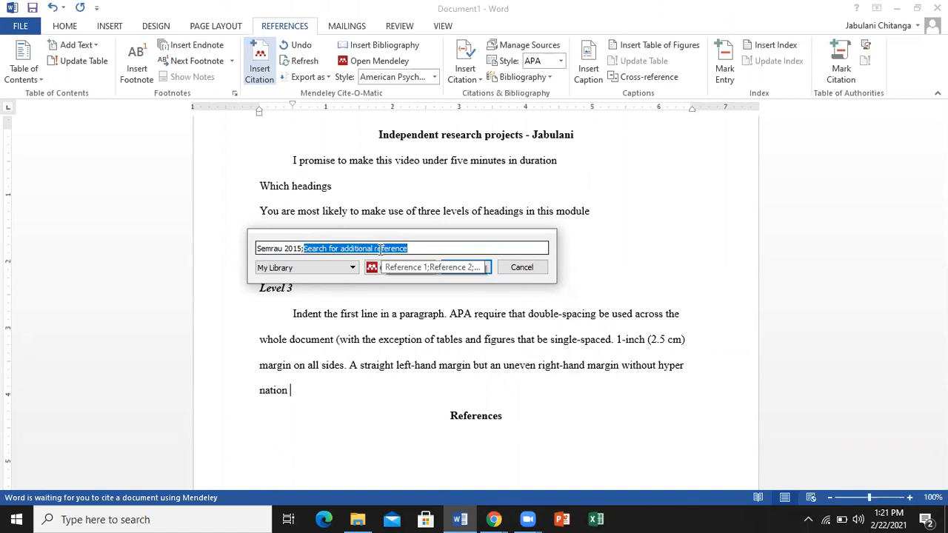
Search by an author's surname and add the 2014 Trials article on task sharing for maternal depression to the citation.
type("kag")
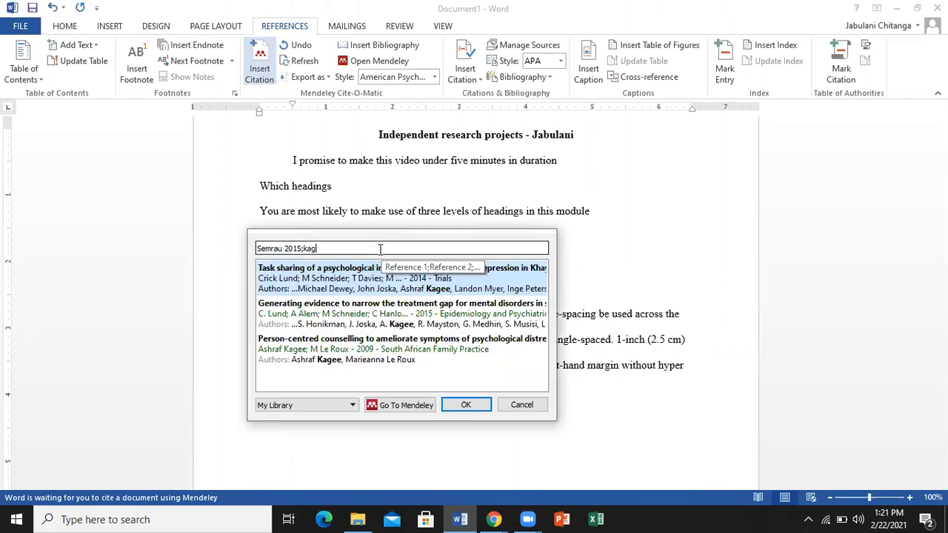
type("ee")
left_click(383, 276)
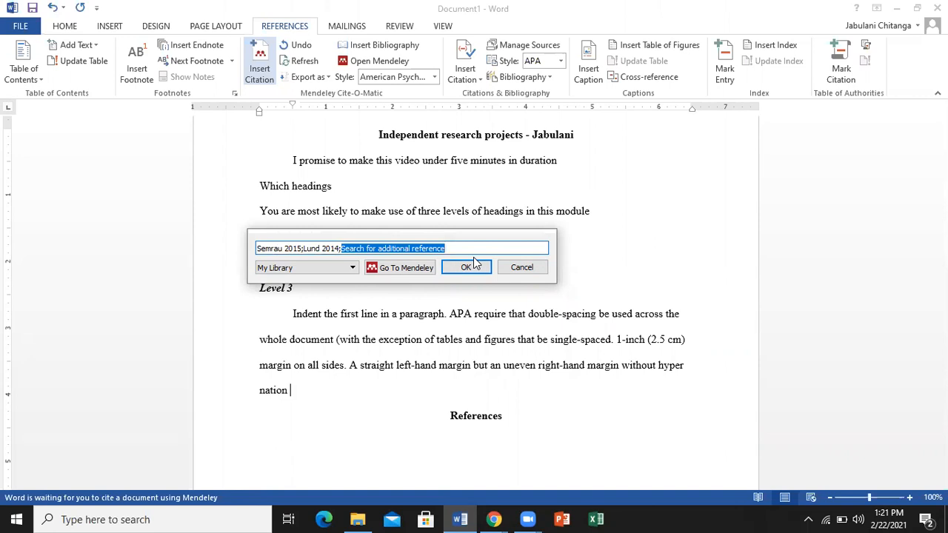
Add the 2001 article on psychiatric disorders and substance use among pregnant women to the citation and insert it into the paragraph.
type("a")
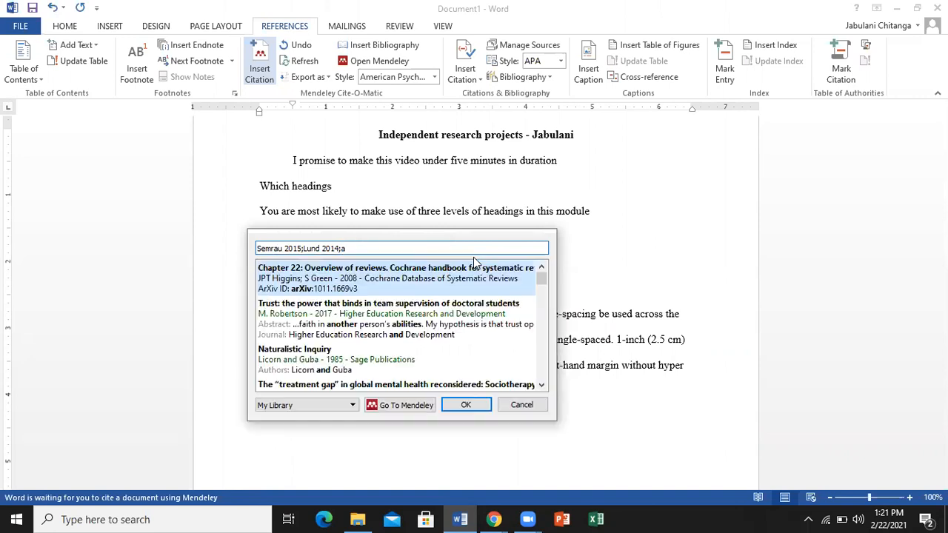
type("n")
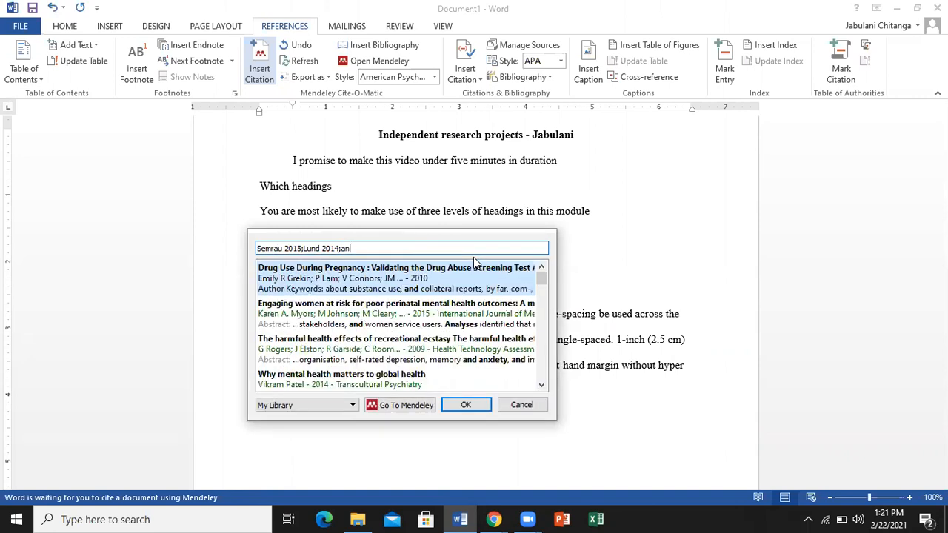
type("ders")
left_click(395, 283)
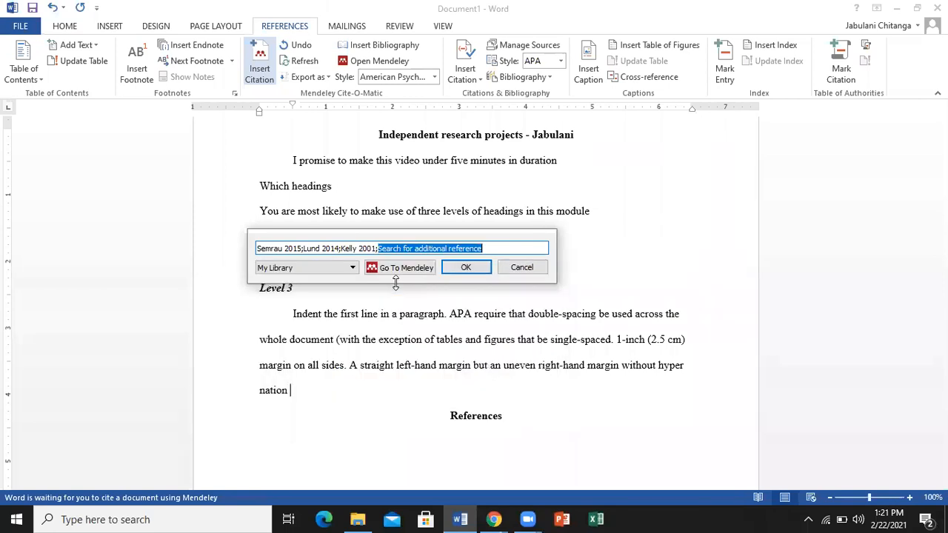
left_click(466, 269)
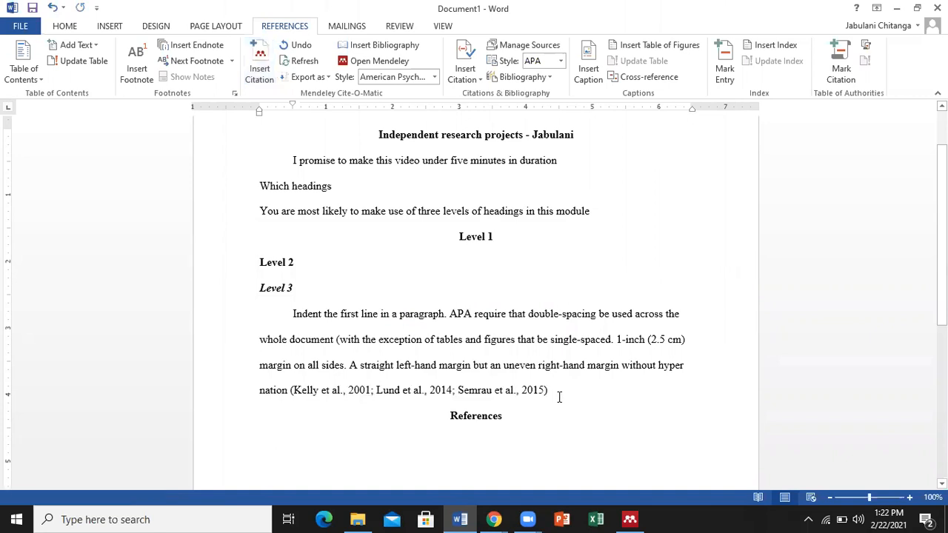
Close the sentence after the citation with a full stop and insert the Mendeley bibliography under the References heading.
left_click(594, 388)
type(".")
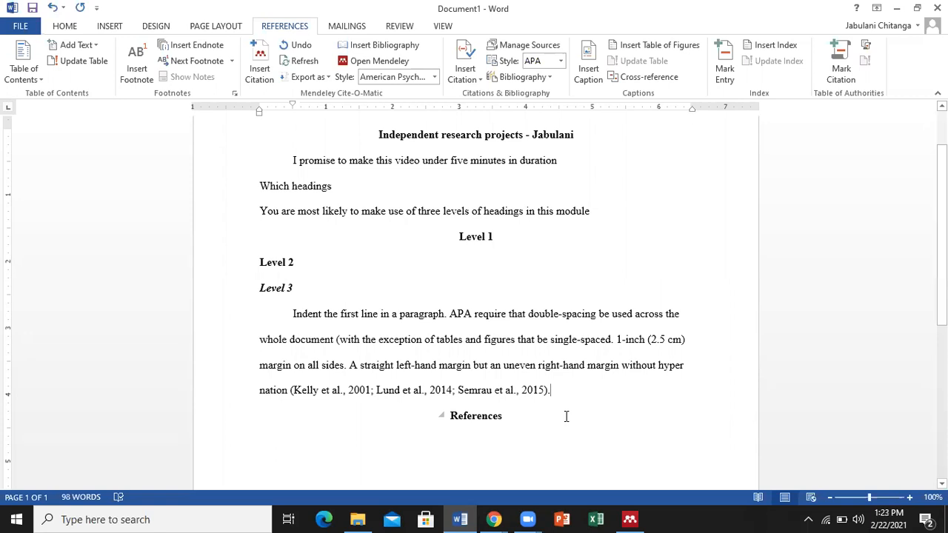
left_click(416, 437)
key("BackSpace")
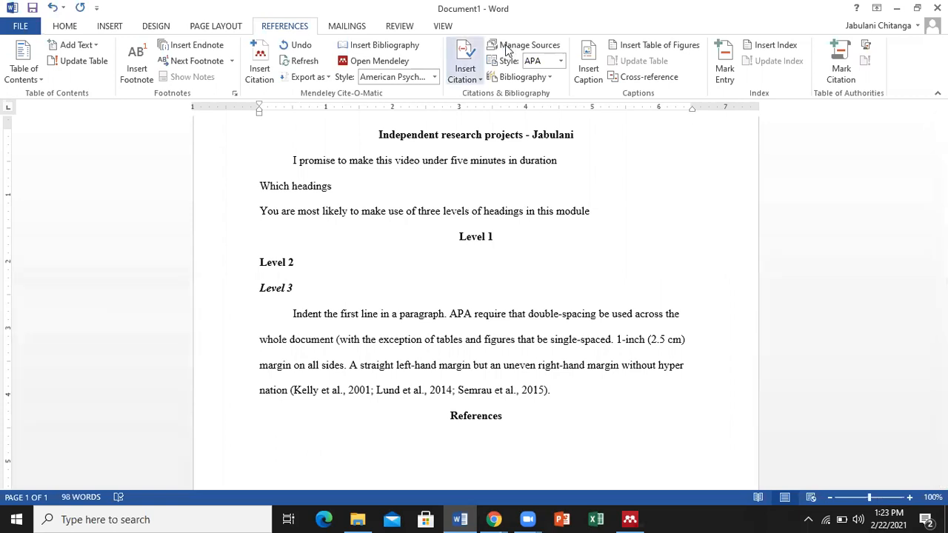
left_click(370, 49)
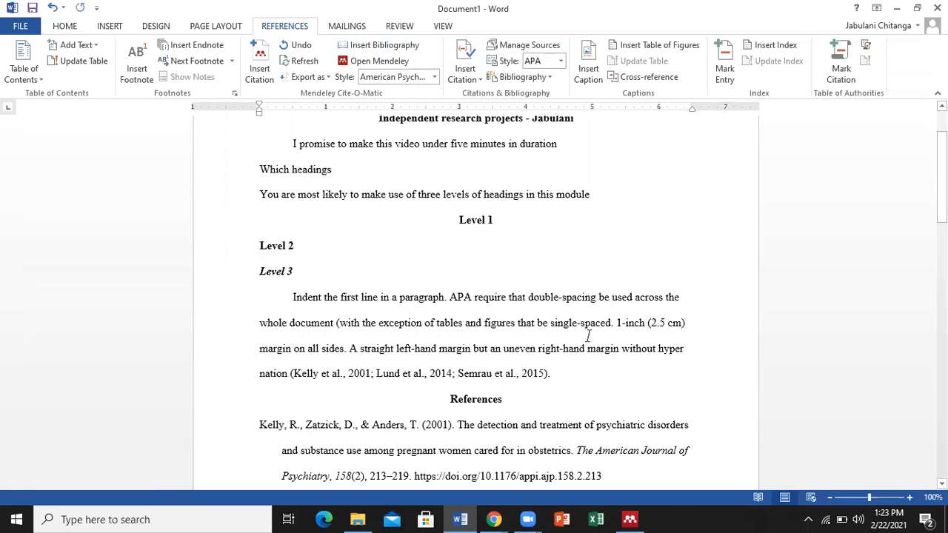
Review the reference list's entries and hanging indents against the in-text citation, and check the paragraph's first-line indent.
scroll(589, 336, "down", 3)
scroll(589, 336, "down", 1)
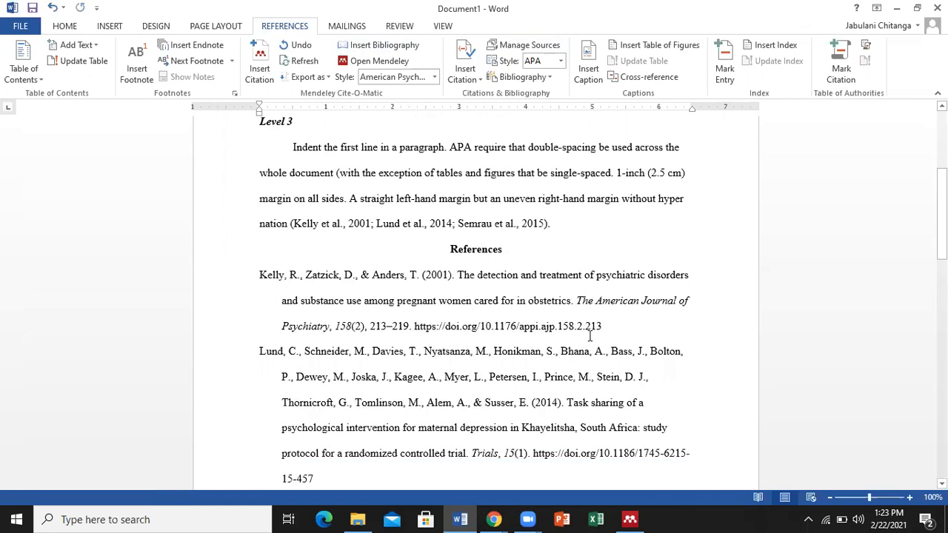
scroll(589, 336, "down", 1)
scroll(589, 336, "down", 2)
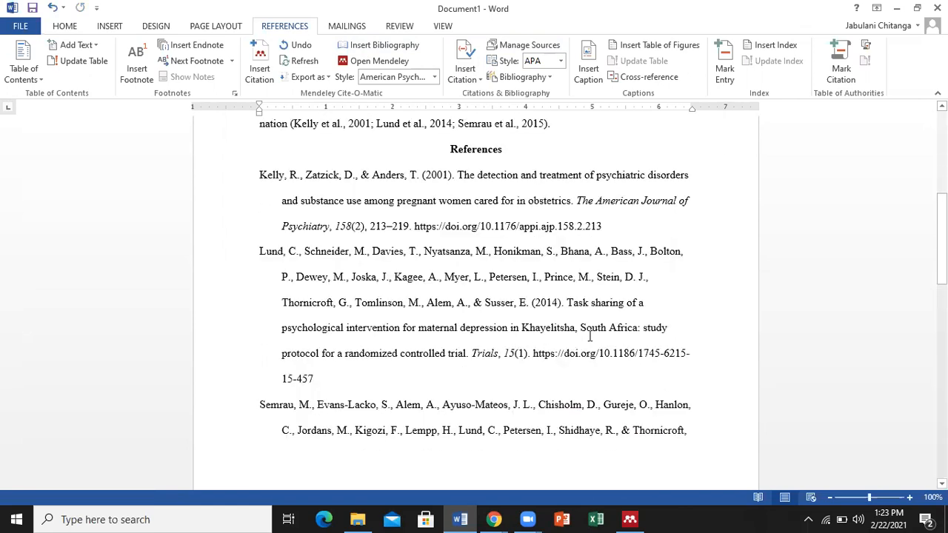
scroll(590, 336, "up", 1)
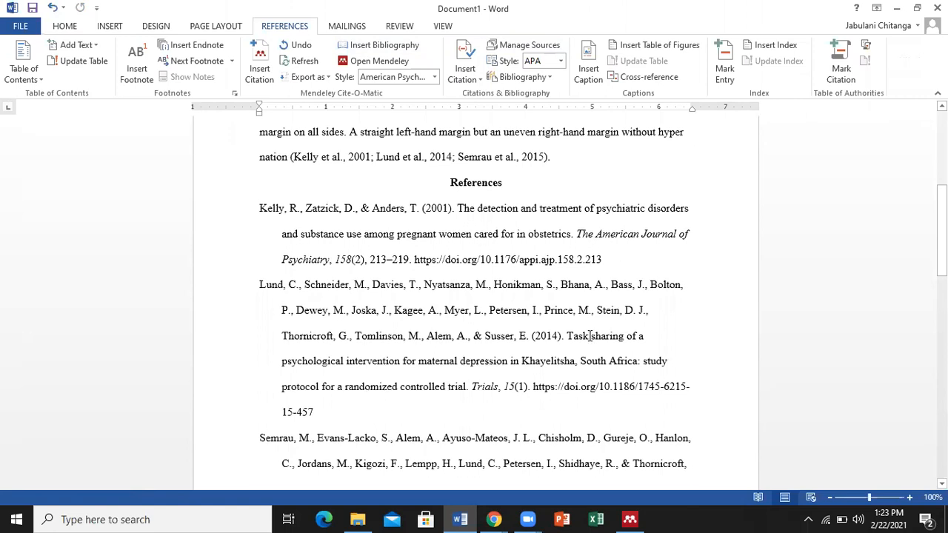
scroll(590, 336, "up", 1)
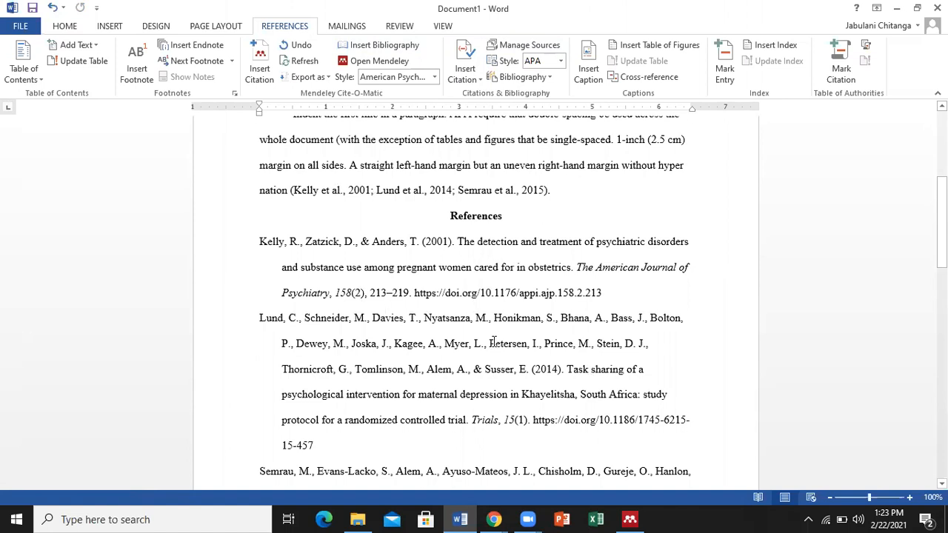
scroll(494, 343, "down", 6)
scroll(494, 342, "up", 3)
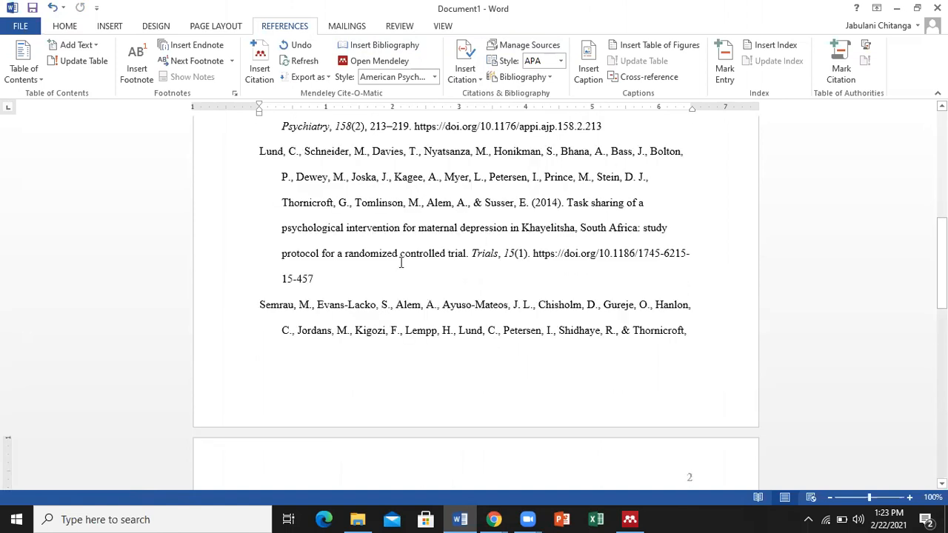
scroll(401, 262, "up", 3)
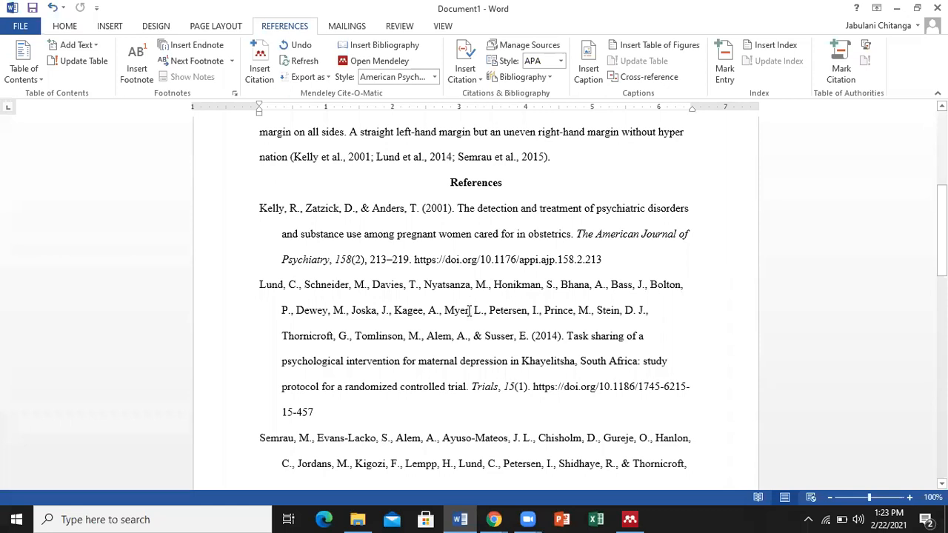
scroll(469, 318, "up", 2)
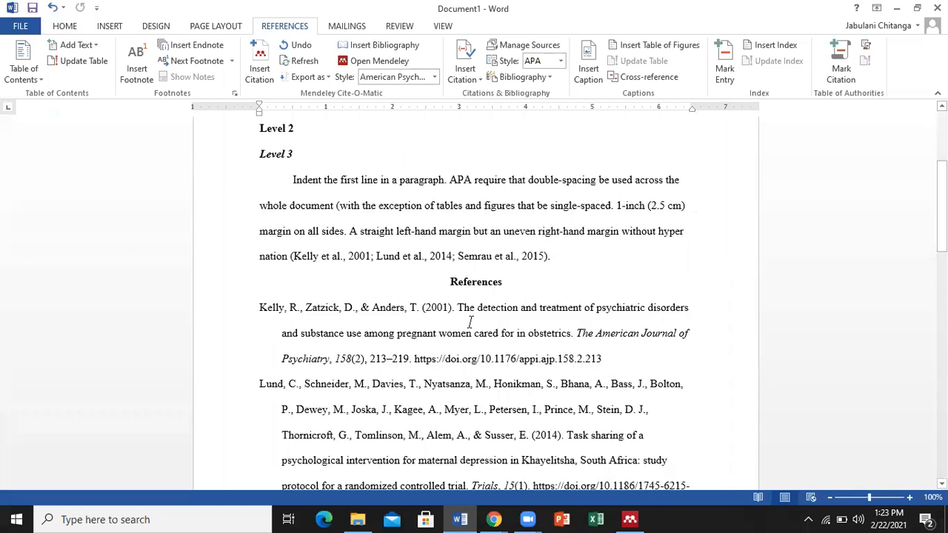
scroll(469, 322, "up", 4)
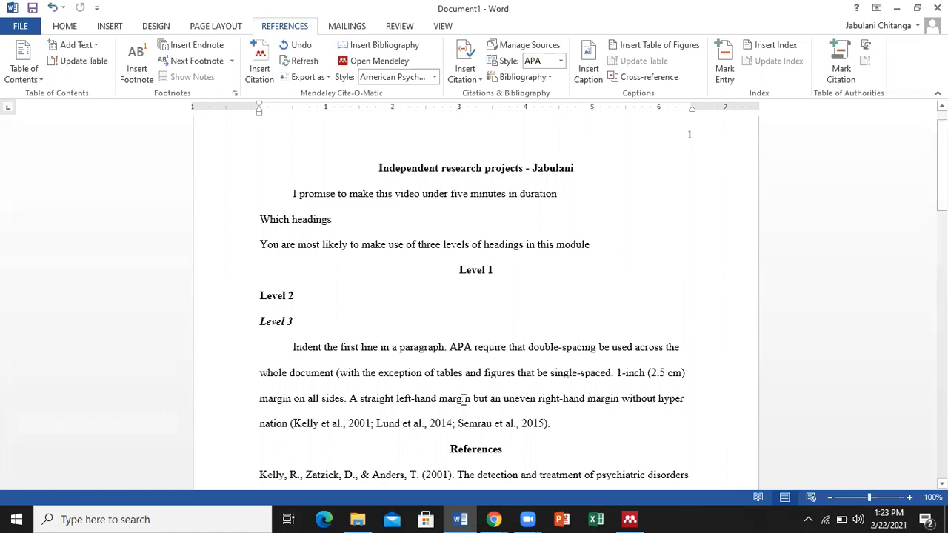
scroll(518, 386, "down", 1)
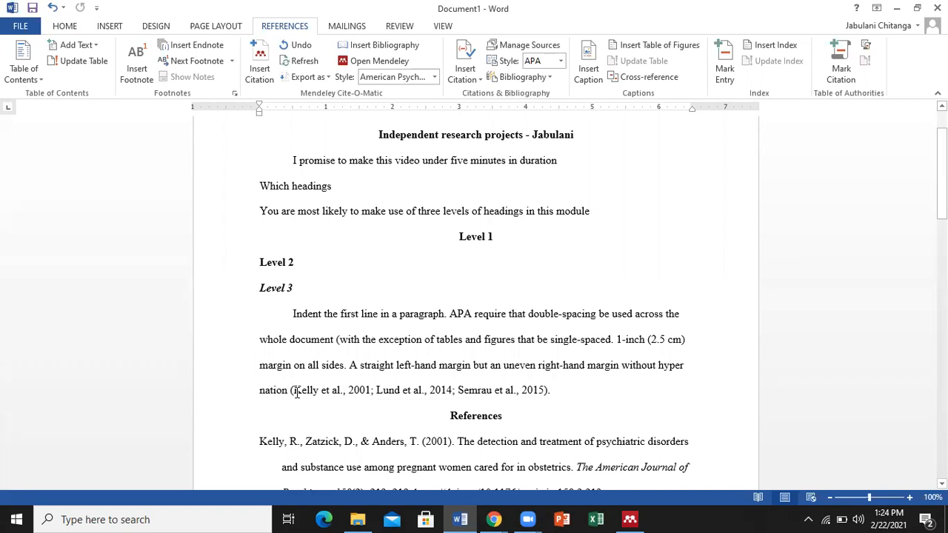
left_click(292, 316)
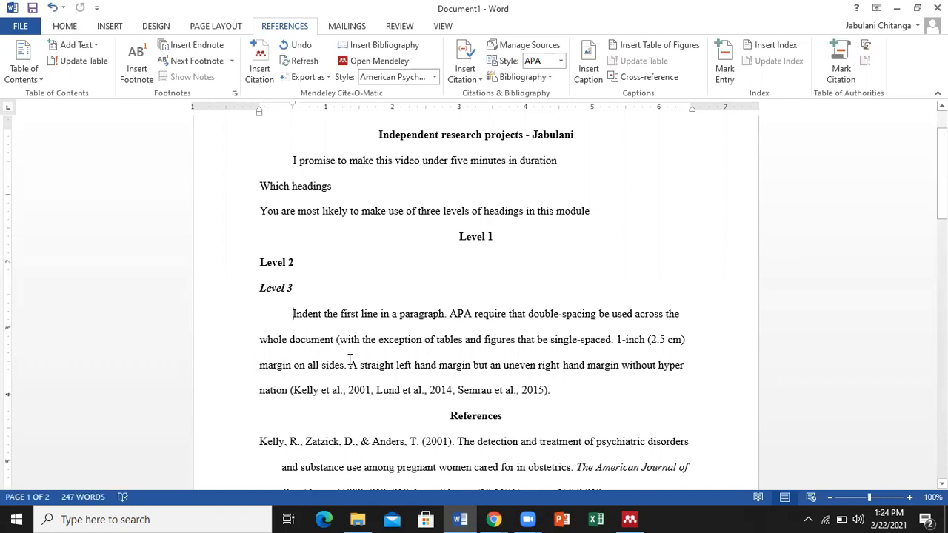